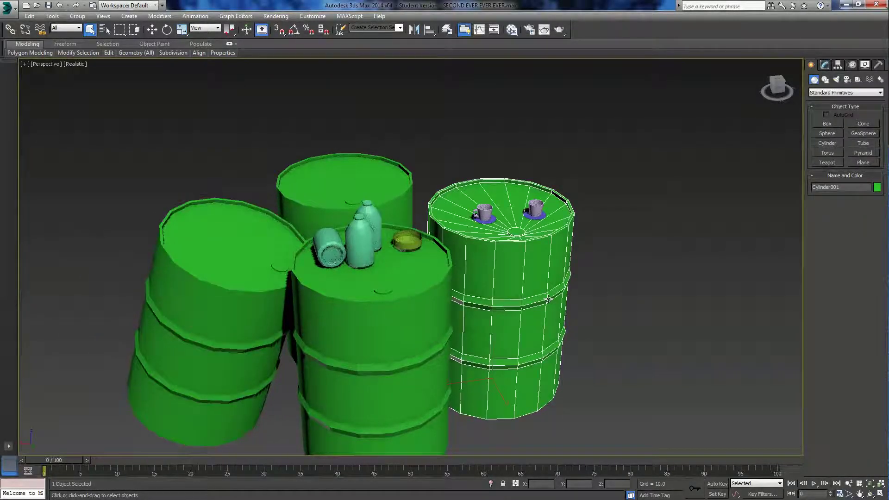
Start a new empty scene, discarding the unsaved changes to the current barrel scene
{"action": "middle_click_drag", "start_coordinate": [652, 305], "coordinate": [652, 215], "text": "alt"}
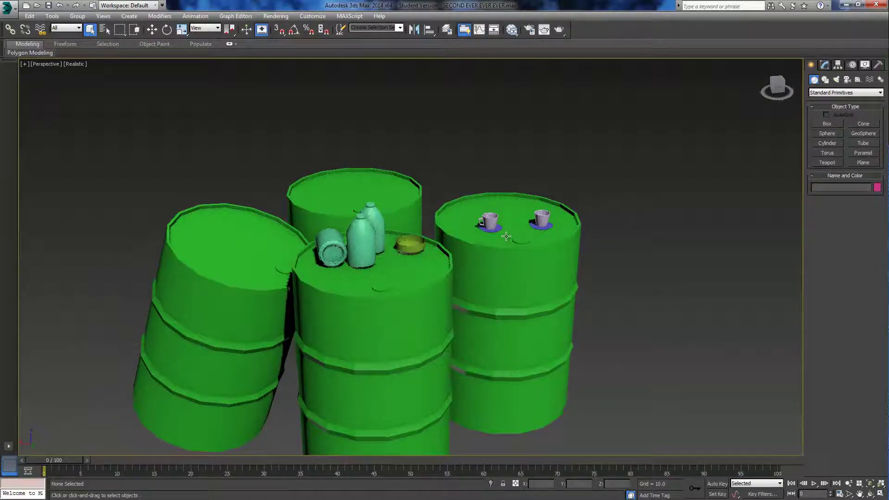
{"action": "middle_click_drag", "start_coordinate": [518, 261], "coordinate": [635, 215]}
{"action": "middle_click_drag", "start_coordinate": [213, 200], "coordinate": [264, 214]}
{"action": "left_click", "coordinate": [8, 8]}
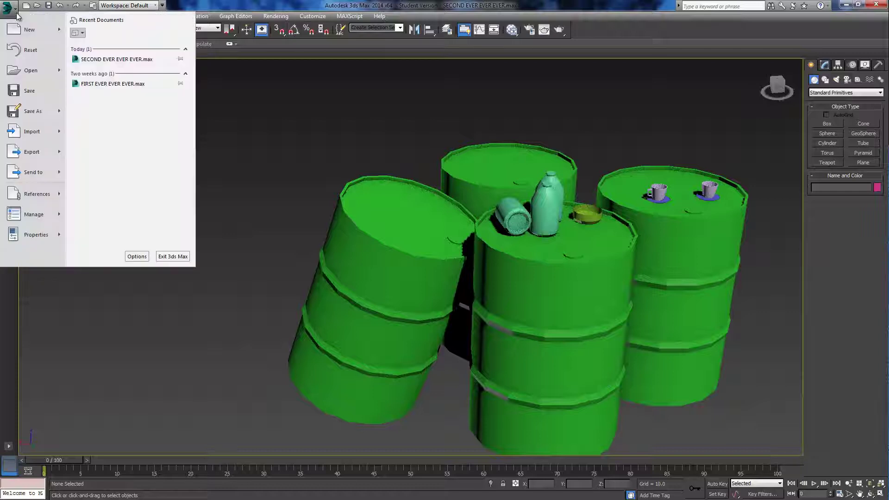
{"action": "left_click", "coordinate": [53, 28]}
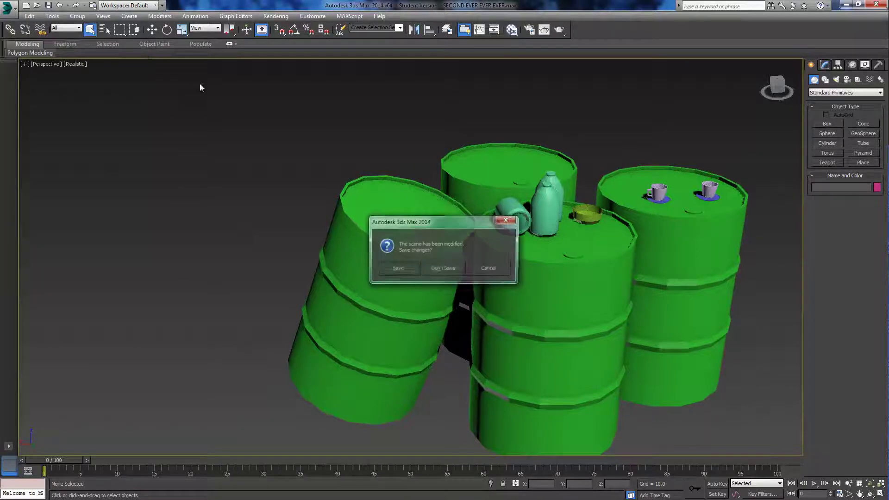
{"action": "left_click", "coordinate": [443, 268]}
Create a standard cylinder in the perspective view with a radius of 35 and a height of 100
{"action": "left_click", "coordinate": [827, 143]}
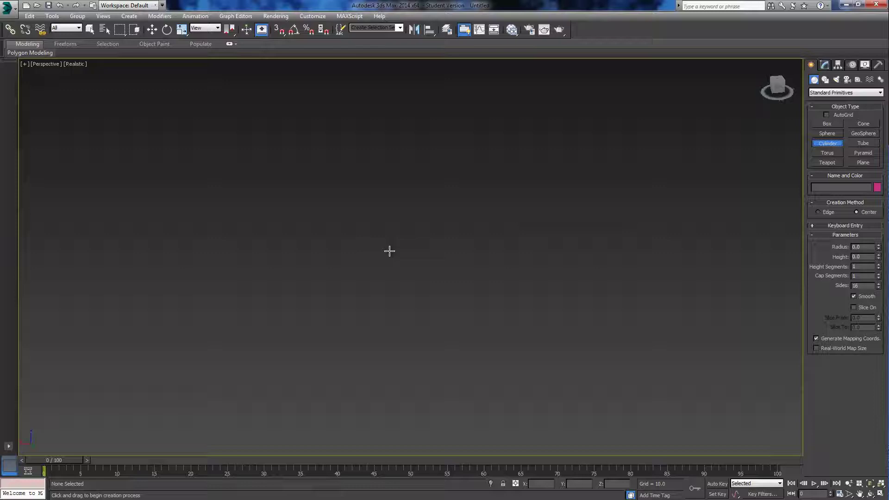
{"action": "left_click_drag", "start_coordinate": [356, 260], "coordinate": [498, 218]}
{"action": "left_click", "coordinate": [496, 138]}
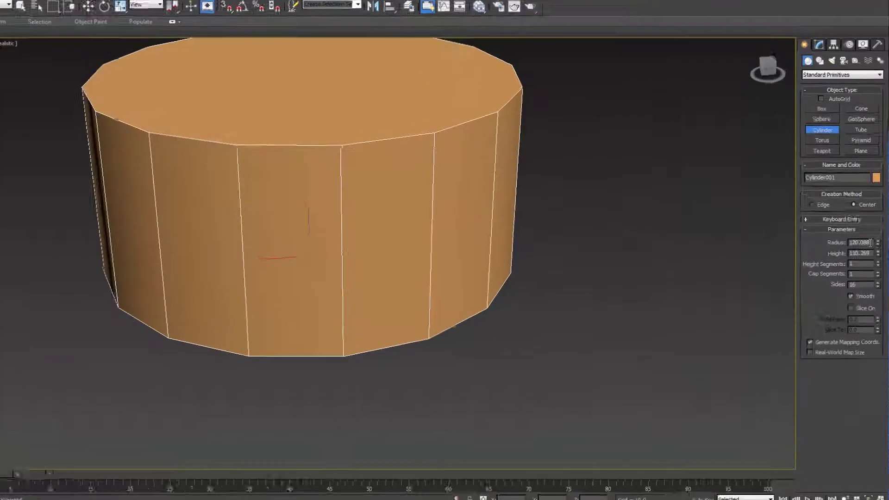
{"action": "left_click_drag", "start_coordinate": [872, 247], "coordinate": [813, 247]}
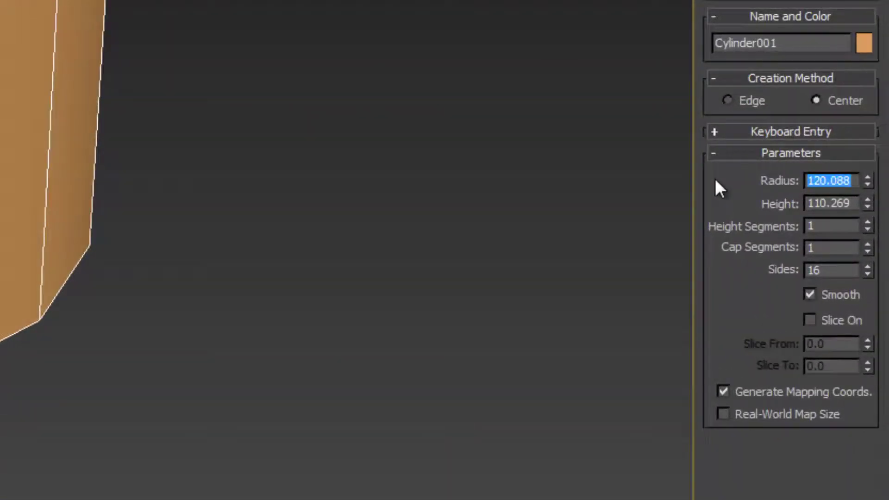
{"action": "type", "text": "35"}
{"action": "key", "text": "Tab"}
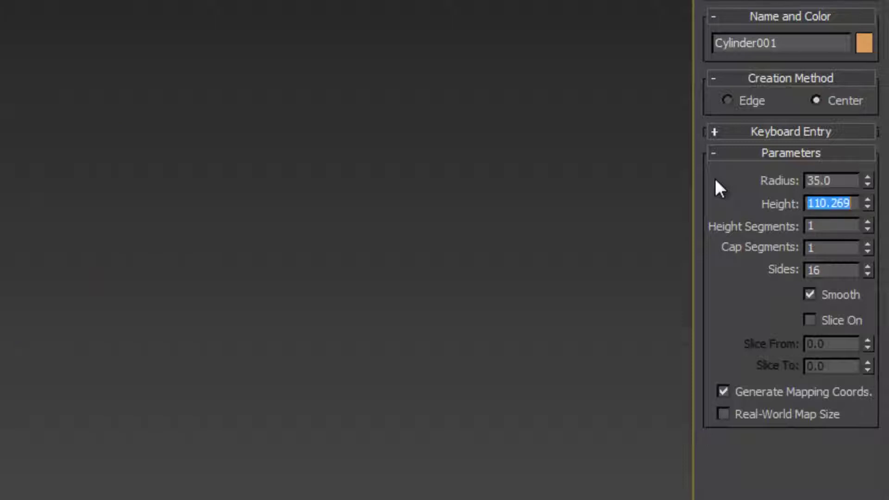
{"action": "type", "text": "100"}
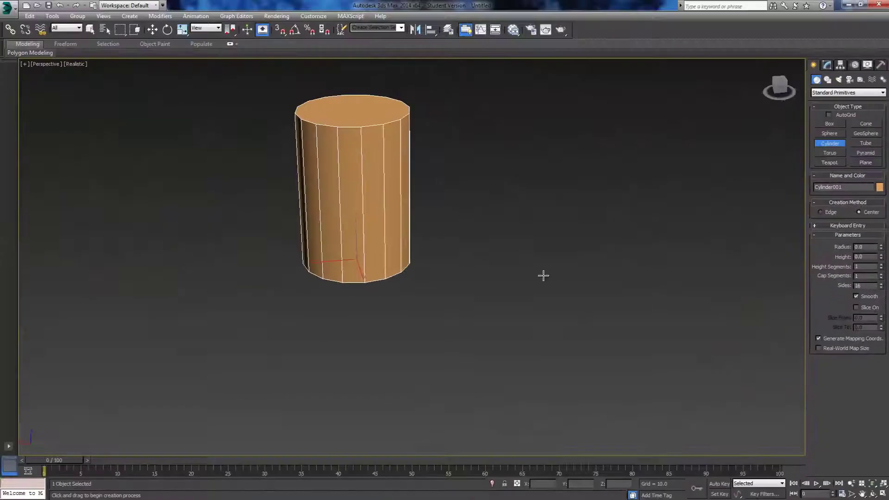
Finish cylinder creation and convert the cylinder to an Editable Poly
{"action": "middle_click_drag", "start_coordinate": [559, 289], "coordinate": [628, 376]}
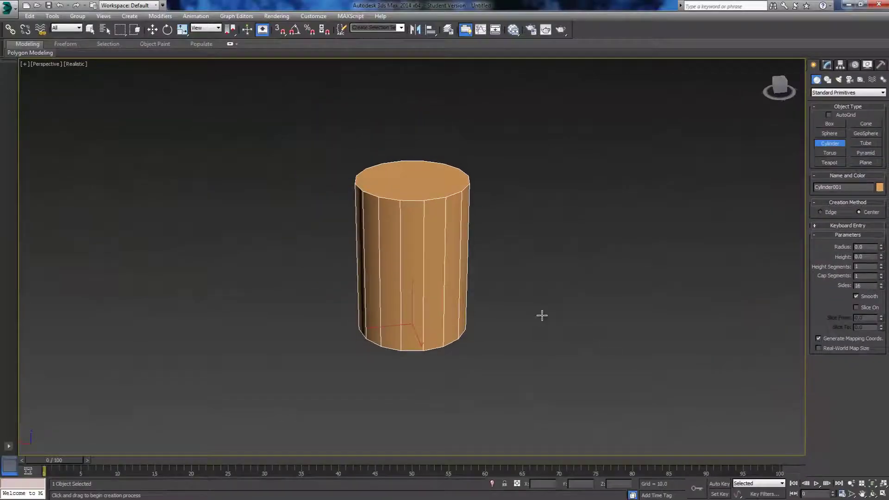
{"action": "middle_click_drag", "start_coordinate": [542, 315], "coordinate": [595, 348]}
{"action": "right_click", "coordinate": [463, 261]}
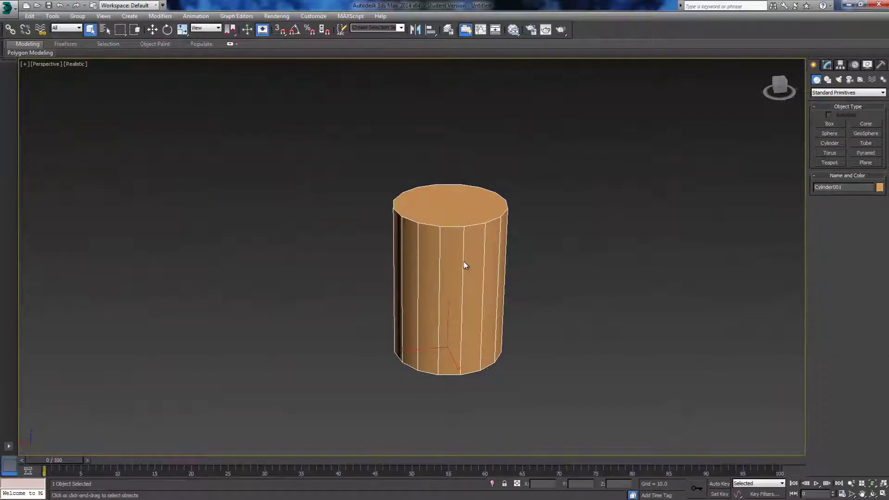
{"action": "right_click", "coordinate": [459, 258]}
{"action": "mouse_move", "coordinate": [481, 342]}
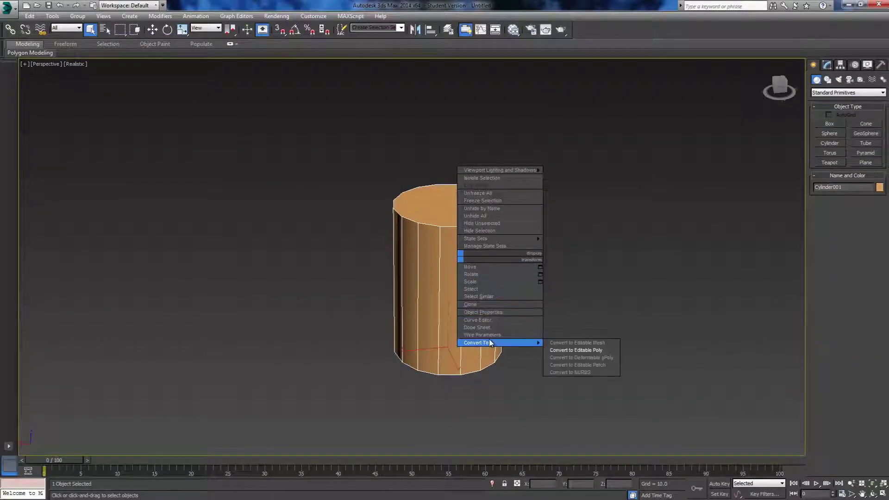
{"action": "left_click", "coordinate": [586, 350]}
Connect all the vertical side edges of the cylinder with 2 segments and a pinch of 32
{"action": "key", "text": "2"}
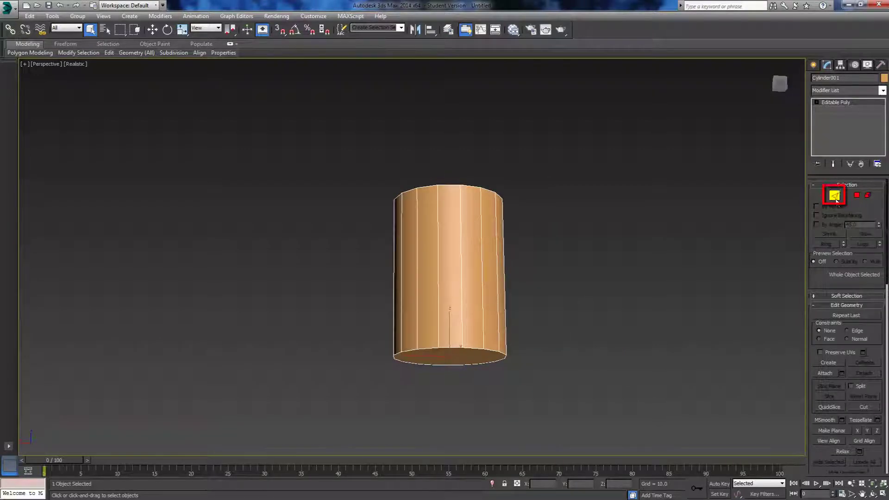
{"action": "left_click_drag", "start_coordinate": [324, 278], "coordinate": [325, 278]}
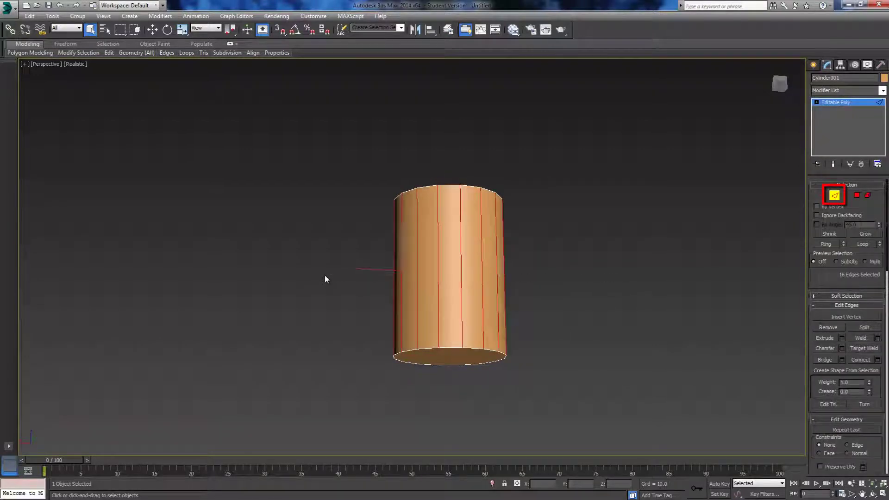
{"action": "left_click", "coordinate": [877, 360]}
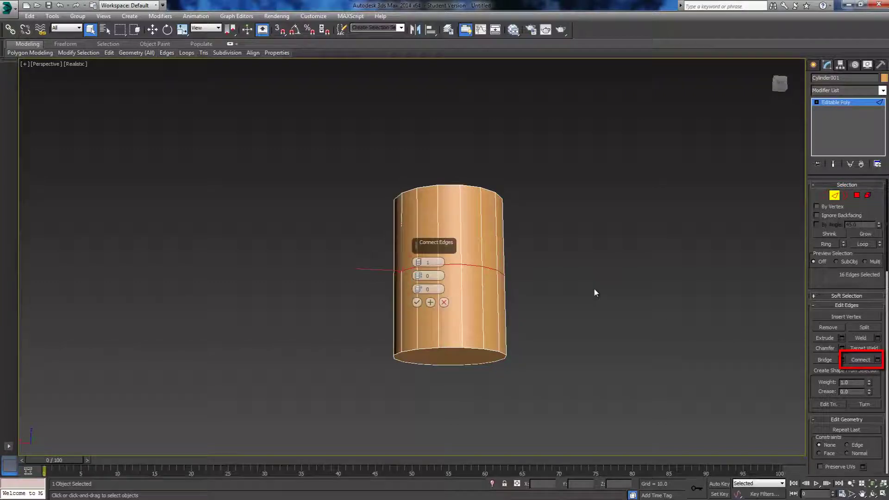
{"action": "middle_click_drag", "start_coordinate": [596, 291], "coordinate": [598, 307], "text": "alt"}
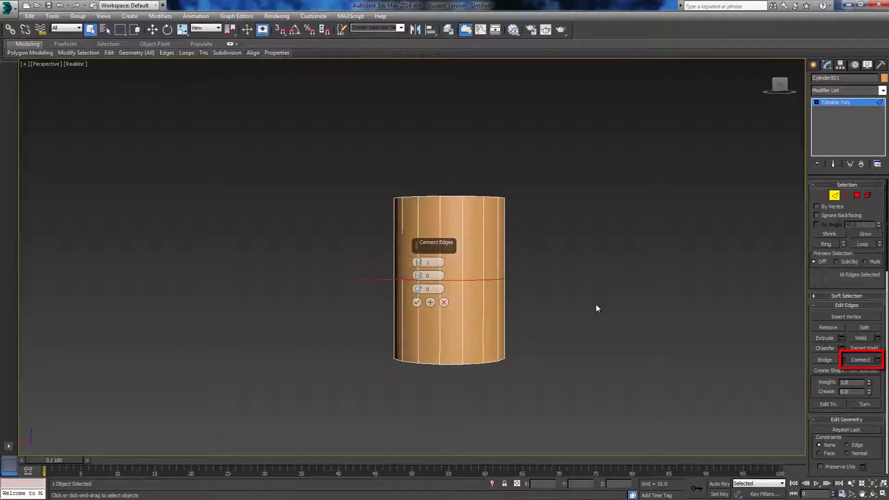
{"action": "left_click", "coordinate": [418, 278]}
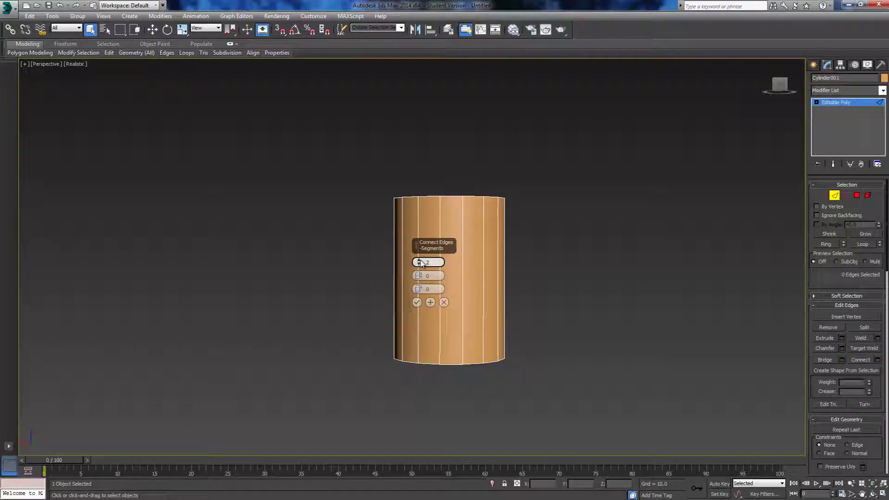
{"action": "left_click", "coordinate": [418, 261]}
{"action": "left_click_drag", "start_coordinate": [549, 289], "coordinate": [339, 282]}
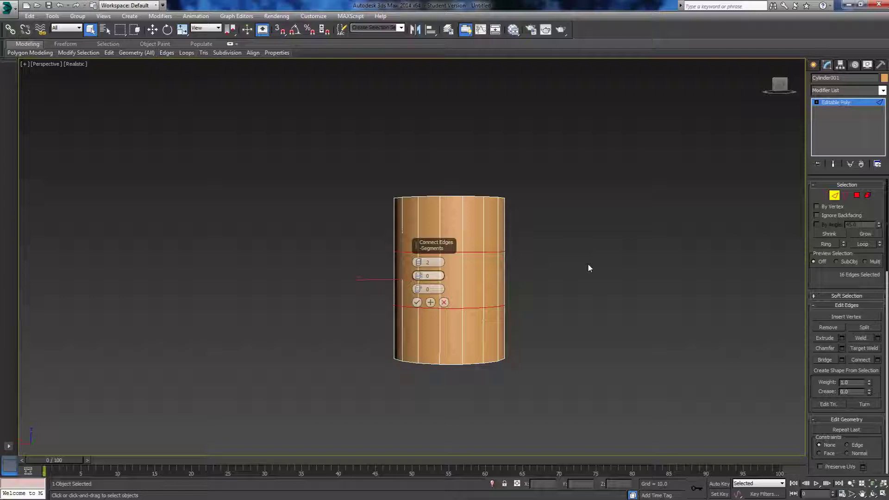
{"action": "left_click_drag", "start_coordinate": [290, 288], "coordinate": [562, 258]}
{"action": "left_click_drag", "start_coordinate": [419, 275], "coordinate": [435, 213]}
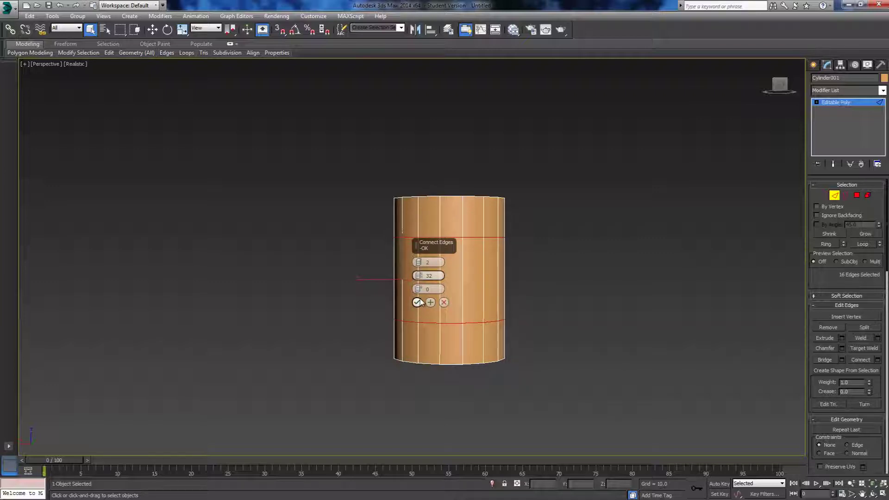
{"action": "left_click", "coordinate": [419, 302]}
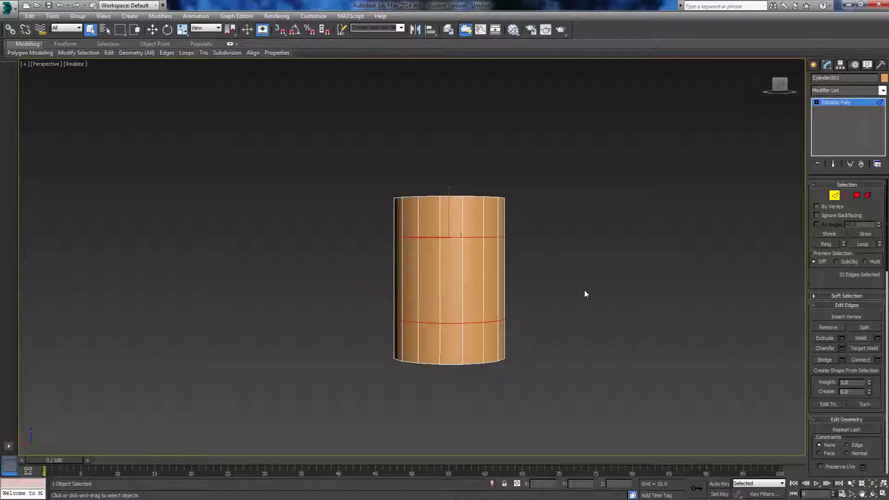
Extrude the two new horizontal edge loops with a height of 0.991 and a width of 2.217 to form the barrel's ribs
{"action": "left_click", "coordinate": [841, 337]}
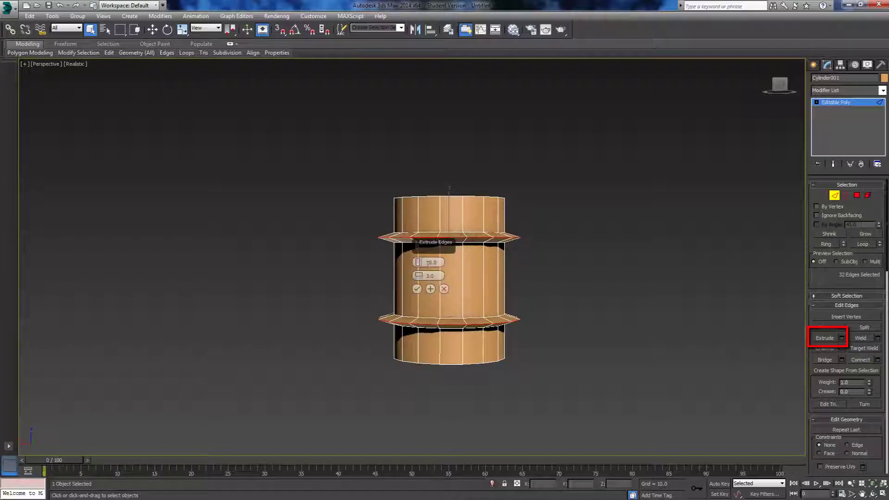
{"action": "left_click_drag", "start_coordinate": [427, 262], "coordinate": [417, 319]}
{"action": "mouse_move", "coordinate": [418, 278]}
{"action": "left_mouse_down"}
{"action": "mouse_move", "coordinate": [419, 255]}
{"action": "mouse_move", "coordinate": [419, 284]}
{"action": "left_mouse_up"}
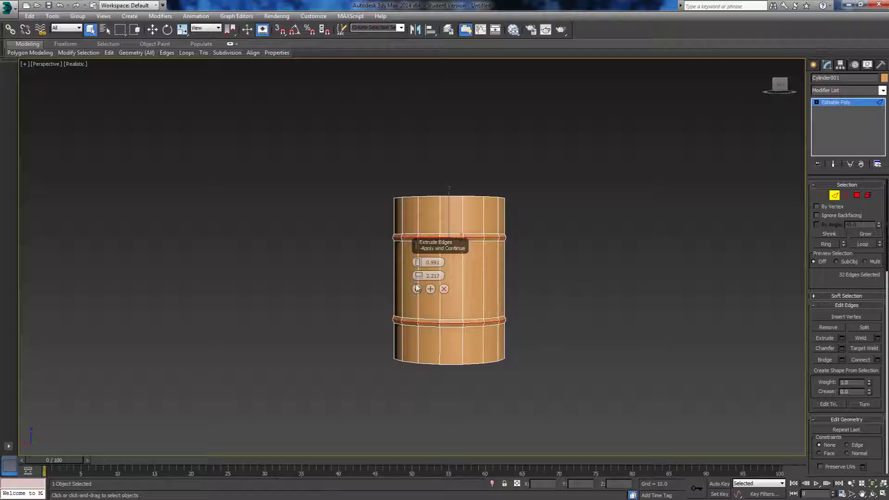
{"action": "left_click", "coordinate": [417, 288]}
Inset the barrel's top polygon slightly to leave a narrow rim around the lid
{"action": "left_click", "coordinate": [605, 286]}
{"action": "middle_click_drag", "start_coordinate": [605, 287], "coordinate": [606, 319], "text": "alt"}
{"action": "left_click", "coordinate": [857, 195]}
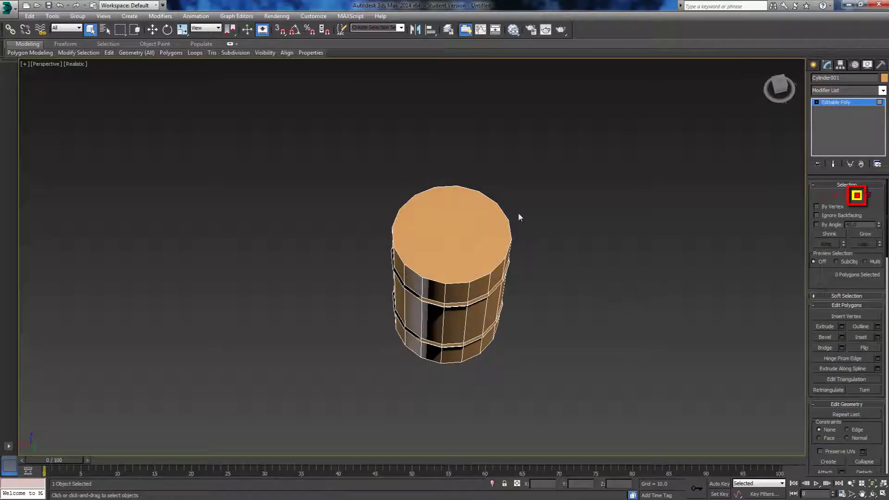
{"action": "left_click", "coordinate": [453, 214]}
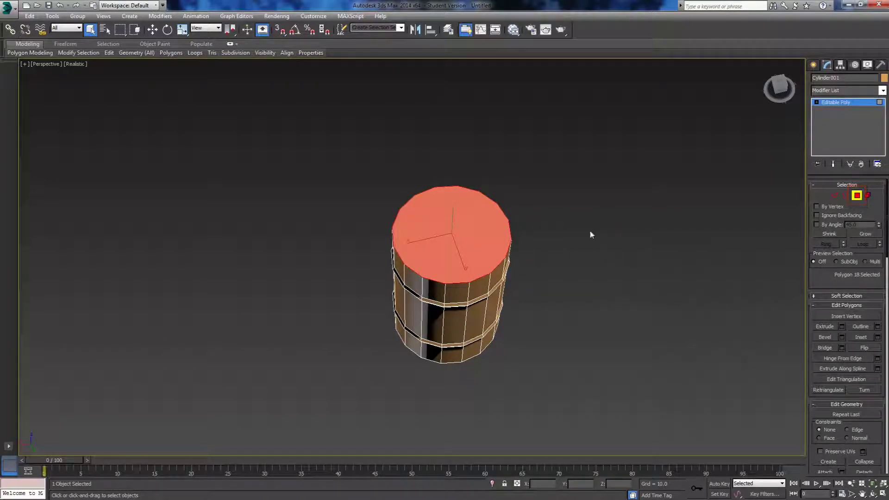
{"action": "middle_click_drag", "start_coordinate": [590, 234], "coordinate": [560, 194], "text": "alt"}
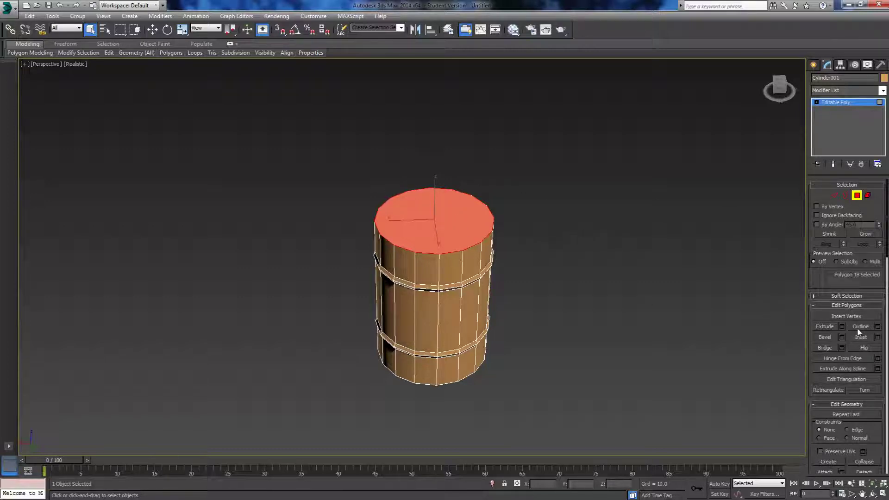
{"action": "left_click", "coordinate": [878, 337]}
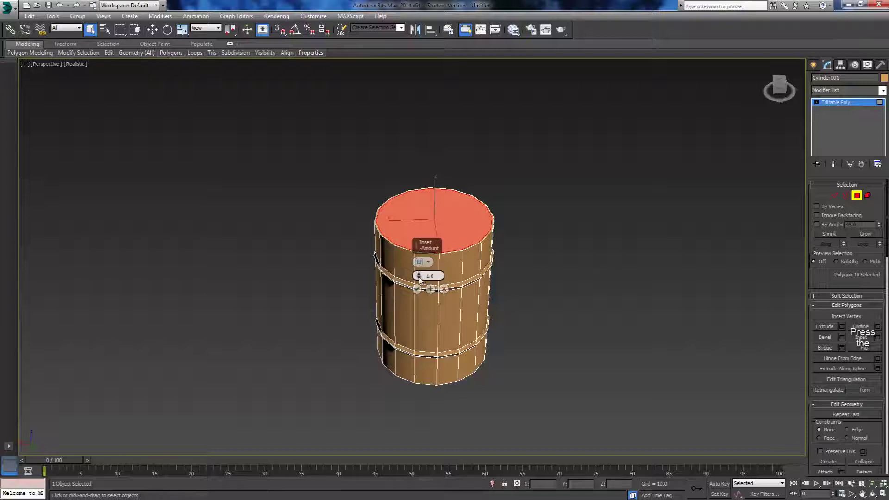
{"action": "left_click_drag", "start_coordinate": [419, 277], "coordinate": [421, 279]}
{"action": "left_click", "coordinate": [417, 289]}
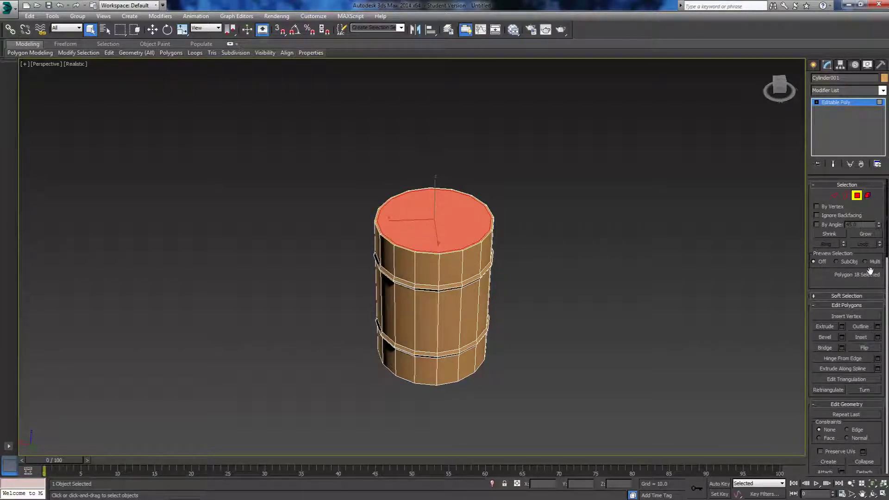
Extrude the inset top polygon by a height of -1.751 to sink the lid below the rim
{"action": "left_click", "coordinate": [841, 326]}
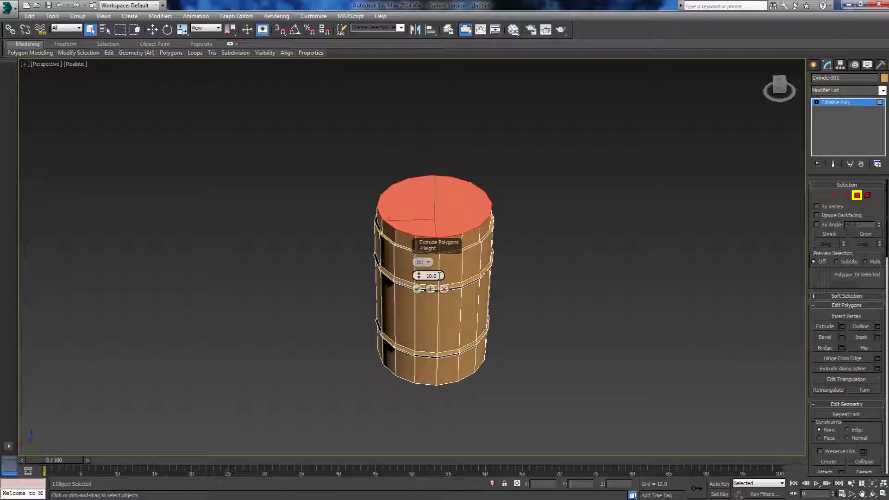
{"action": "left_click_drag", "start_coordinate": [418, 276], "coordinate": [421, 331]}
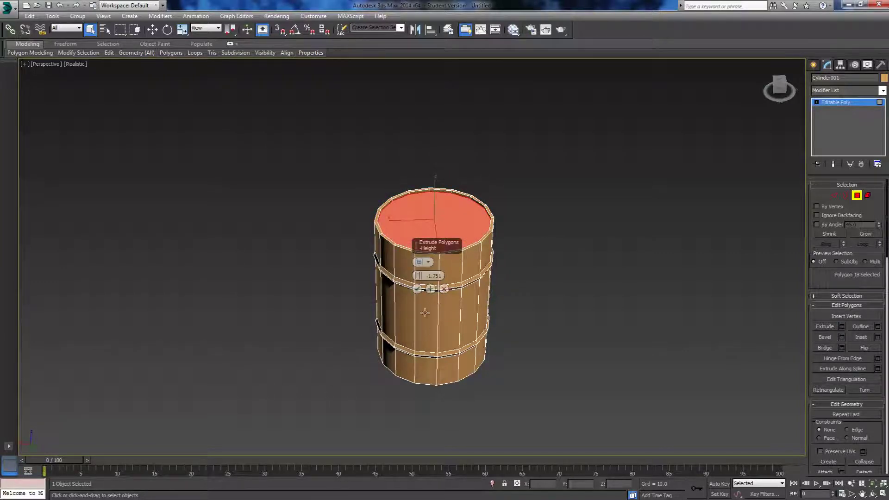
{"action": "left_click", "coordinate": [417, 290]}
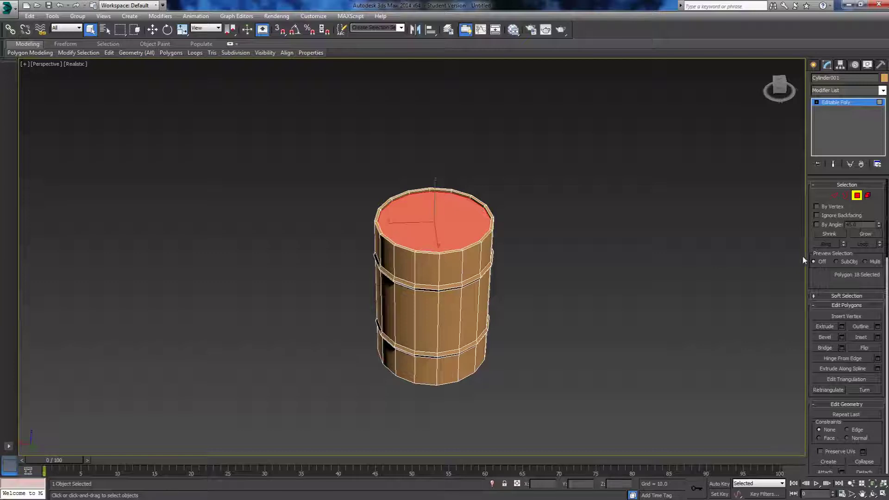
Inset the sunken lid polygon by 28.321 to create a small circular polygon at the lid's centre
{"action": "left_click", "coordinate": [877, 337]}
{"action": "left_click_drag", "start_coordinate": [419, 276], "coordinate": [419, 275]}
{"action": "left_click_drag", "start_coordinate": [434, 182], "coordinate": [442, 154]}
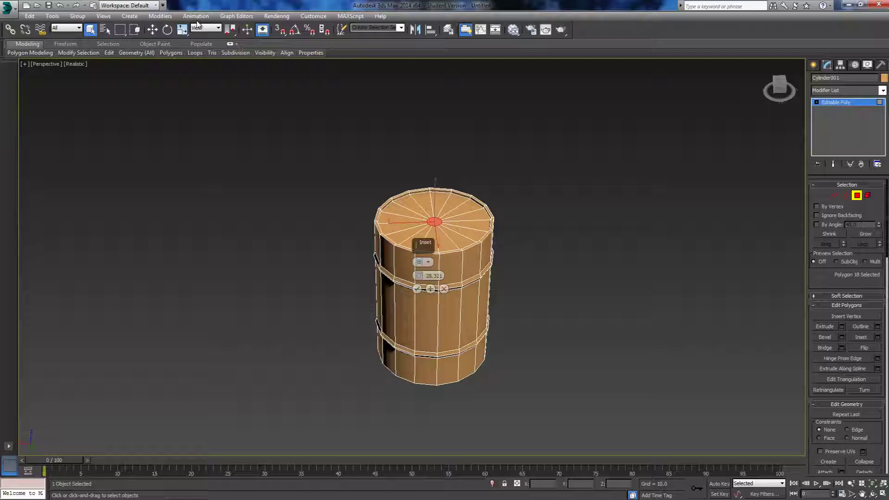
{"action": "left_click", "coordinate": [152, 29]}
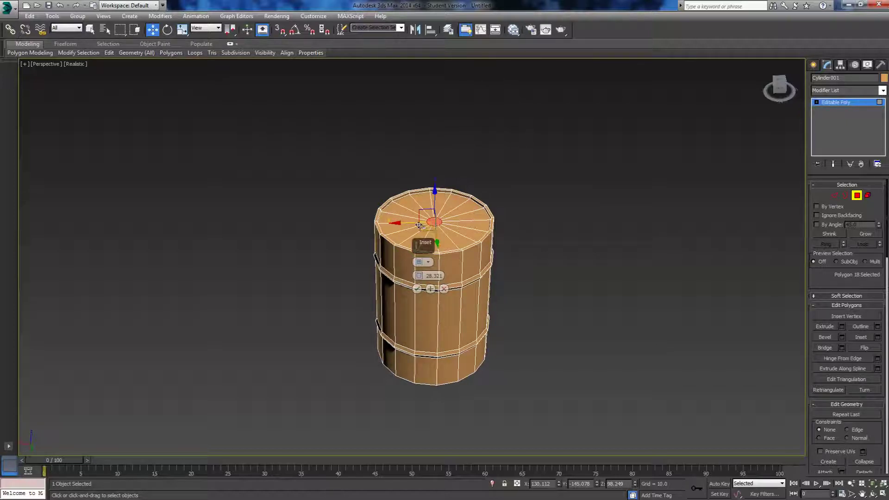
{"action": "mouse_move", "coordinate": [424, 229]}
{"action": "left_mouse_down"}
{"action": "mouse_move", "coordinate": [442, 218]}
{"action": "mouse_move", "coordinate": [430, 228]}
{"action": "left_mouse_up"}
{"action": "key", "text": "z"}
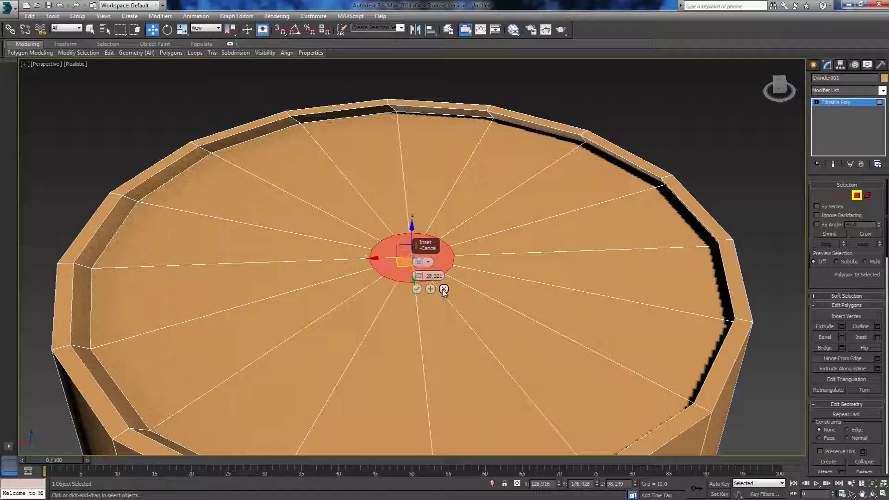
{"action": "left_click", "coordinate": [417, 289]}
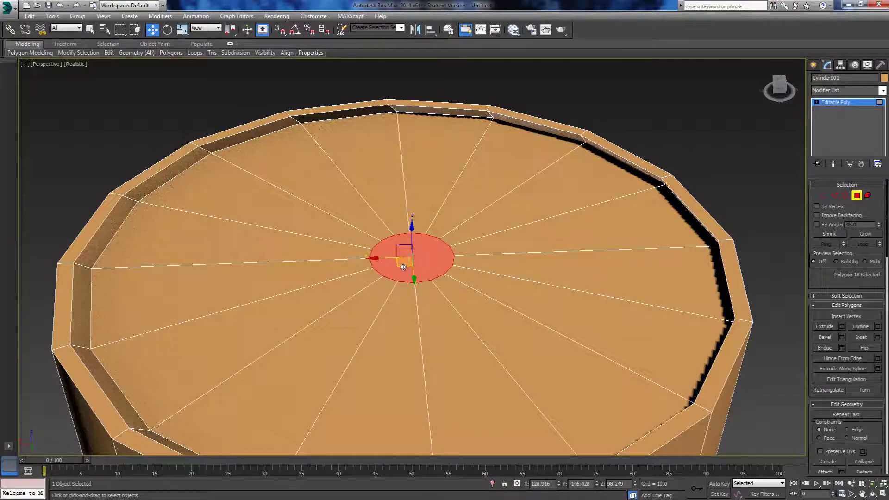
Move the small circular polygon in the XY plane near the rim, to about X 109.3 and Y -159.5
{"action": "left_click_drag", "start_coordinate": [403, 267], "coordinate": [562, 196]}
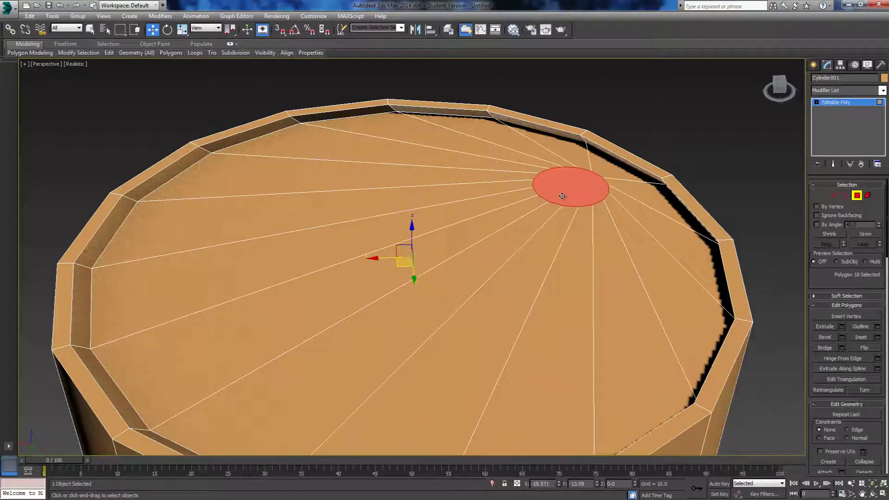
{"action": "middle_click_drag", "start_coordinate": [615, 184], "coordinate": [662, 179], "text": "alt"}
{"action": "scroll", "coordinate": [653, 142], "scroll_direction": "down", "scroll_amount": 4}
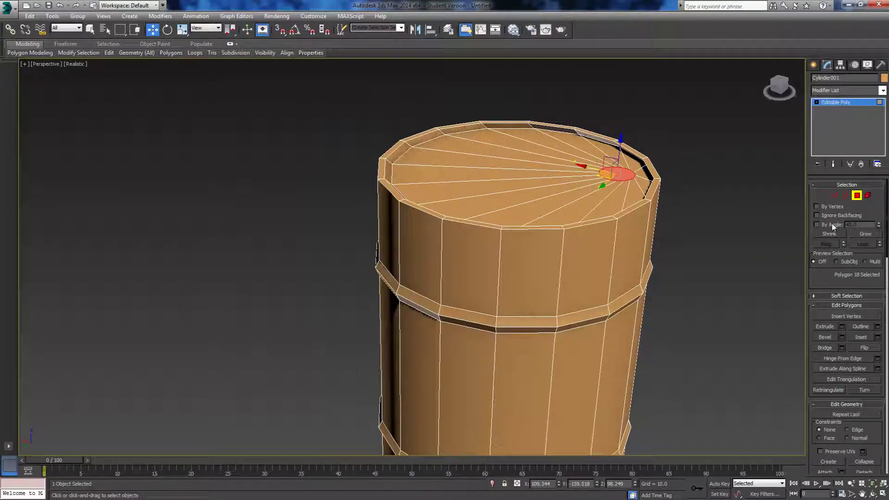
Extrude the small circular polygon near the rim upward by a height of 1.676 to form the raised cap
{"action": "left_click", "coordinate": [841, 327]}
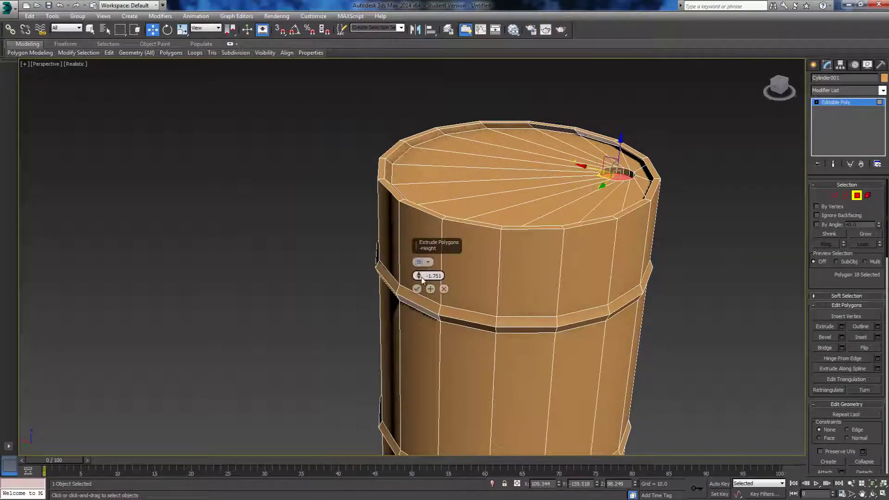
{"action": "left_click_drag", "start_coordinate": [419, 275], "coordinate": [425, 256]}
{"action": "middle_click_drag", "start_coordinate": [728, 230], "coordinate": [737, 206], "text": "alt"}
{"action": "left_click_drag", "start_coordinate": [419, 274], "coordinate": [421, 277]}
{"action": "middle_click_drag", "start_coordinate": [654, 249], "coordinate": [445, 285], "text": "alt"}
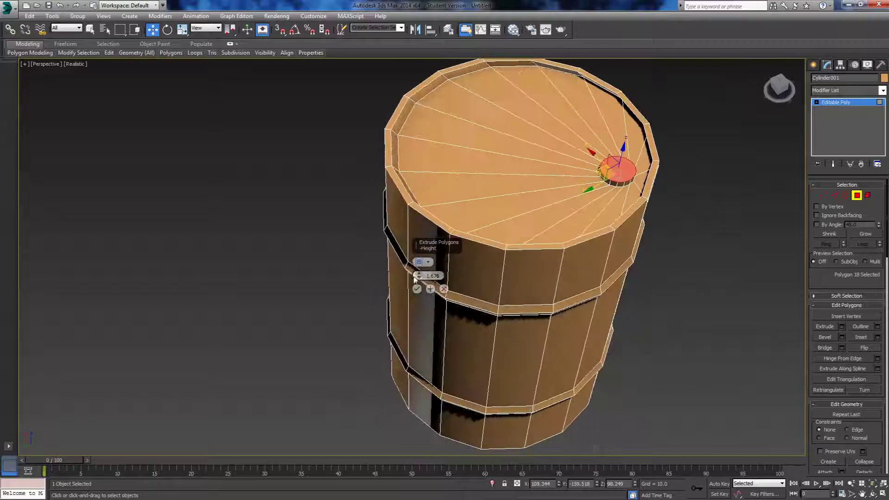
{"action": "left_click", "coordinate": [416, 289]}
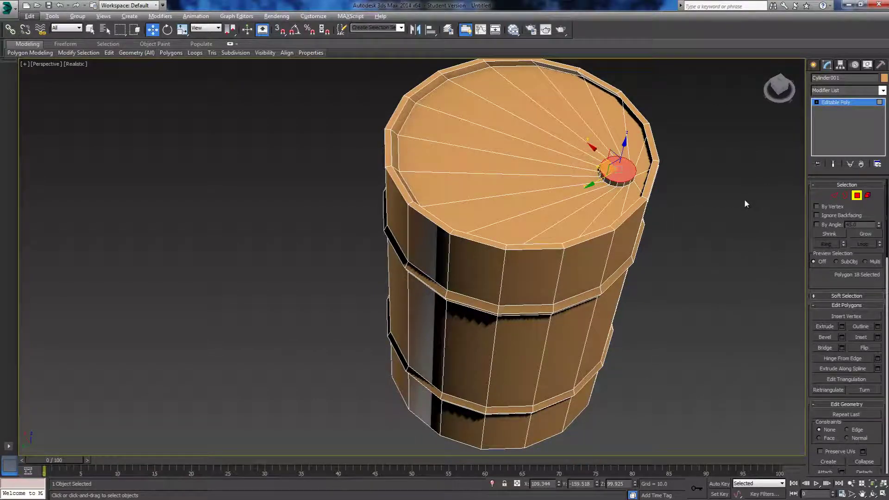
{"action": "left_click", "coordinate": [724, 193]}
Delete the top polygon of the raised cap on the barrel's lid
{"action": "middle_click_drag", "start_coordinate": [724, 192], "coordinate": [773, 212], "text": "alt"}
{"action": "scroll", "coordinate": [699, 204], "scroll_direction": "down", "scroll_amount": 3}
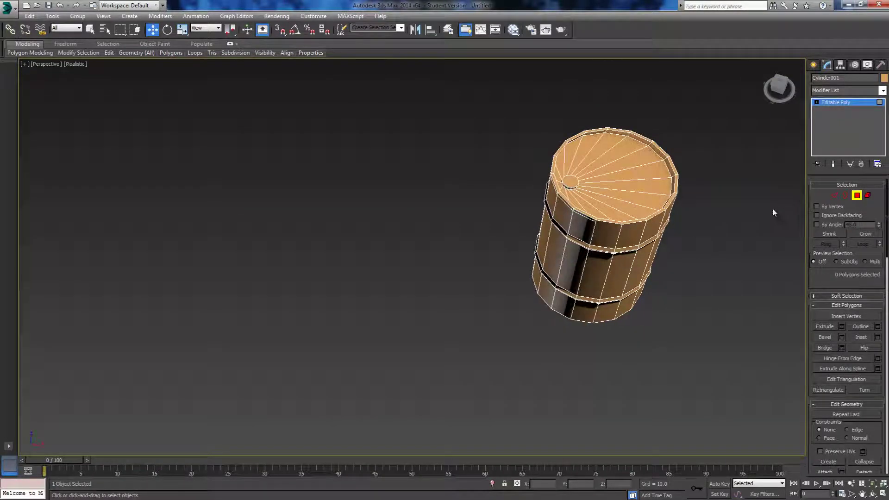
{"action": "left_click", "coordinate": [574, 180]}
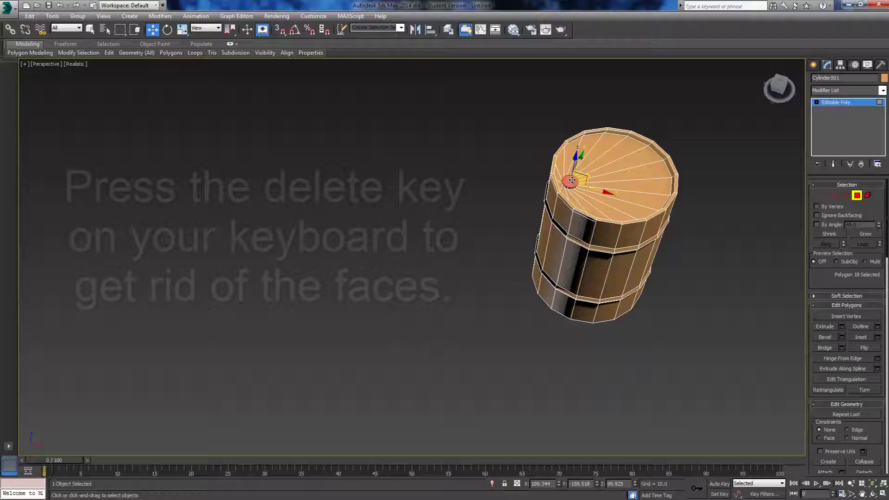
{"action": "key", "text": "Delete"}
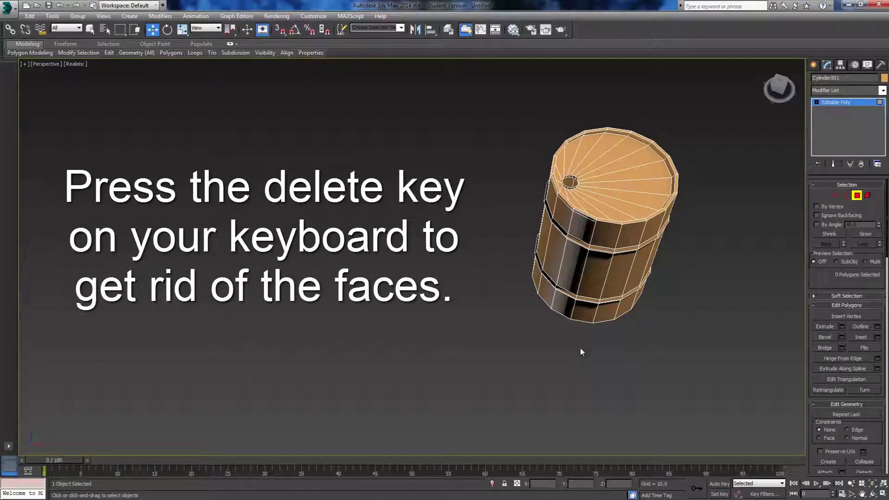
Delete the large polygon that closes the underside of the barrel
{"action": "middle_click_drag", "start_coordinate": [582, 351], "coordinate": [624, 253], "text": "alt"}
{"action": "left_click", "coordinate": [624, 253]}
{"action": "key", "text": "Delete"}
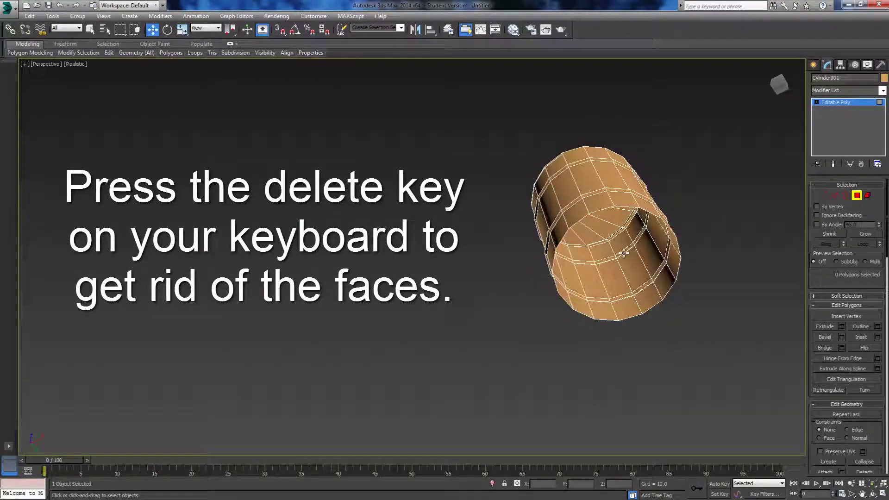
Close the barrel's open underside by bridging its border edge loop, leaving two opposite edges out of the selection
{"action": "left_click", "coordinate": [834, 195]}
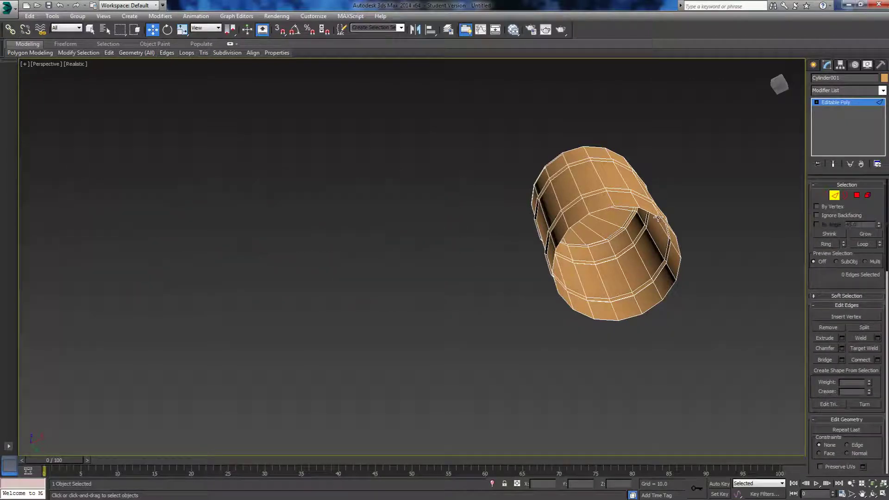
{"action": "double_click", "coordinate": [632, 209]}
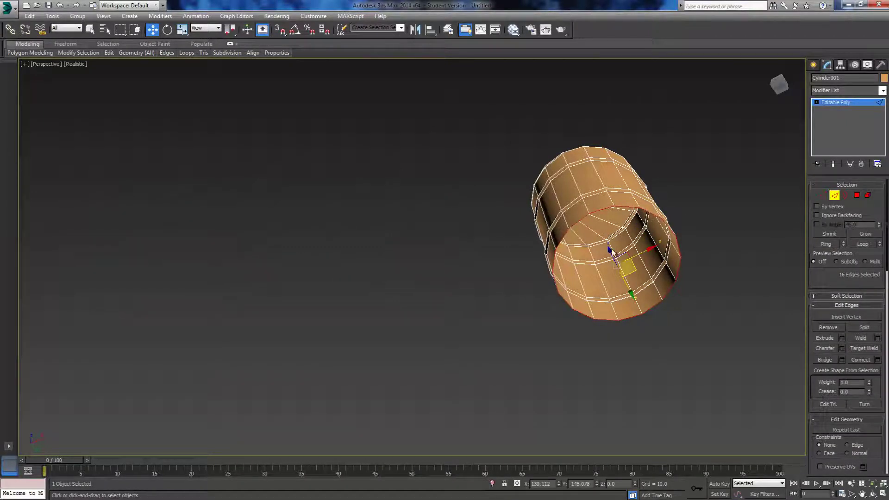
{"action": "middle_click_drag", "start_coordinate": [611, 250], "coordinate": [471, 246], "text": "alt"}
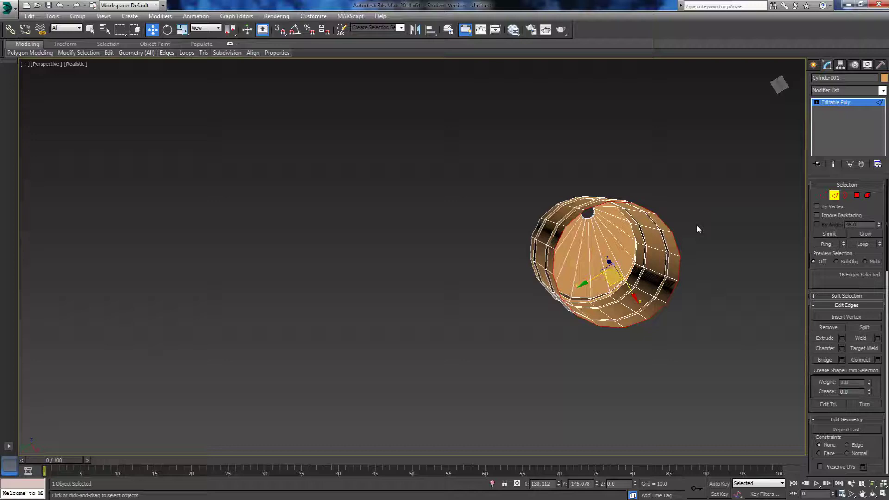
{"action": "middle_click_drag", "start_coordinate": [729, 236], "coordinate": [548, 241]}
{"action": "left_click", "coordinate": [460, 207], "text": "alt"}
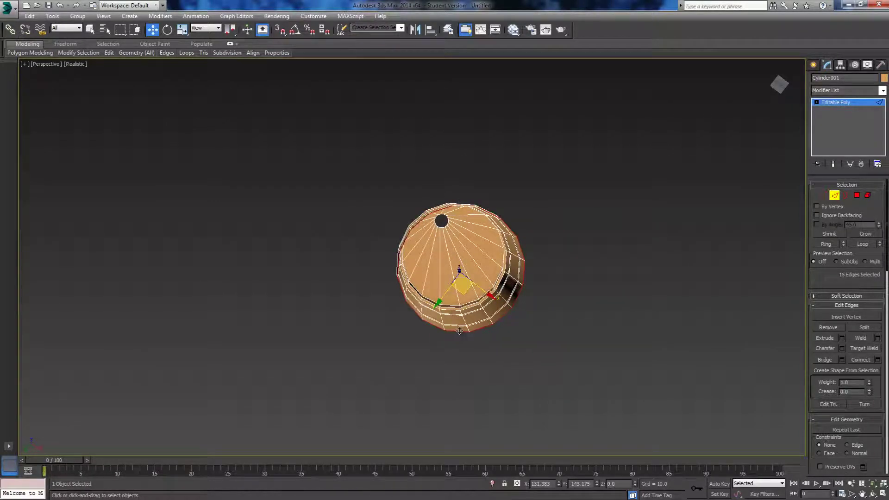
{"action": "left_click", "coordinate": [456, 332], "text": "alt"}
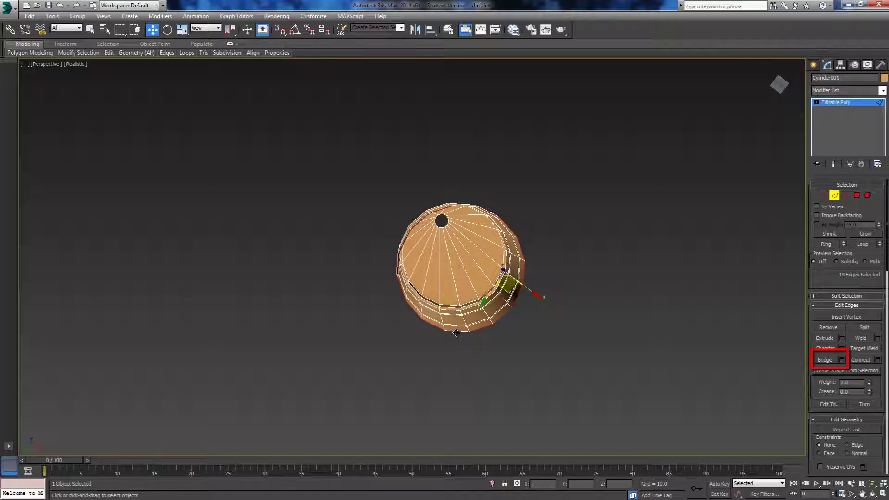
{"action": "left_click", "coordinate": [841, 360]}
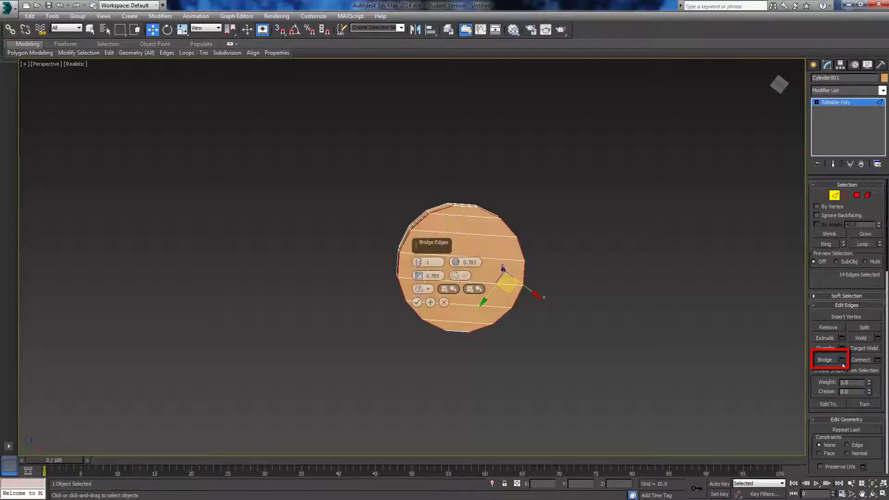
{"action": "left_click", "coordinate": [417, 302]}
{"action": "left_click", "coordinate": [620, 240]}
Close the cap's open top by bridging its upper edge loop, leaving two opposite edges out of the selection
{"action": "middle_click_drag", "start_coordinate": [619, 240], "coordinate": [570, 283], "text": "alt"}
{"action": "scroll", "coordinate": [570, 286], "scroll_direction": "up", "scroll_amount": 5}
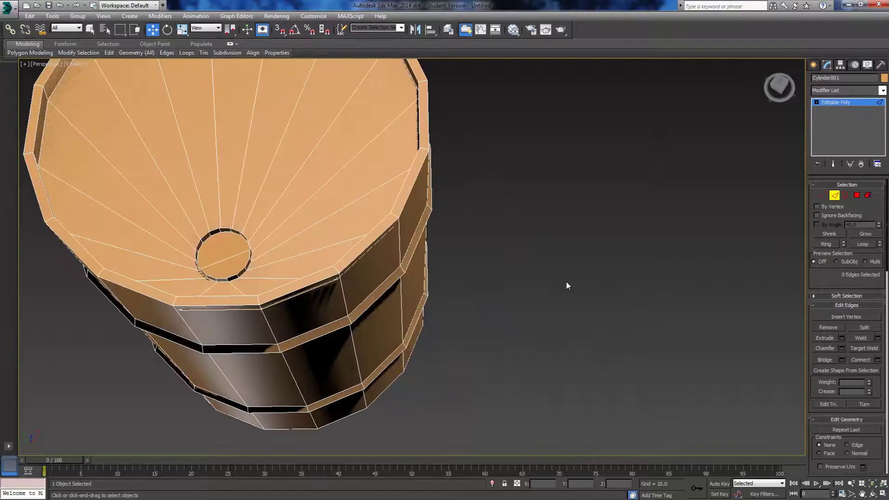
{"action": "double_click", "coordinate": [224, 229]}
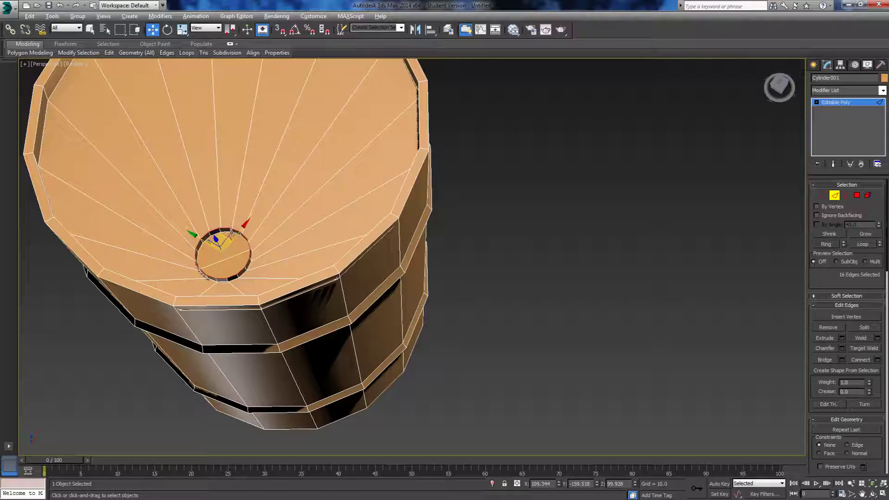
{"action": "left_click", "coordinate": [227, 229], "text": "alt"}
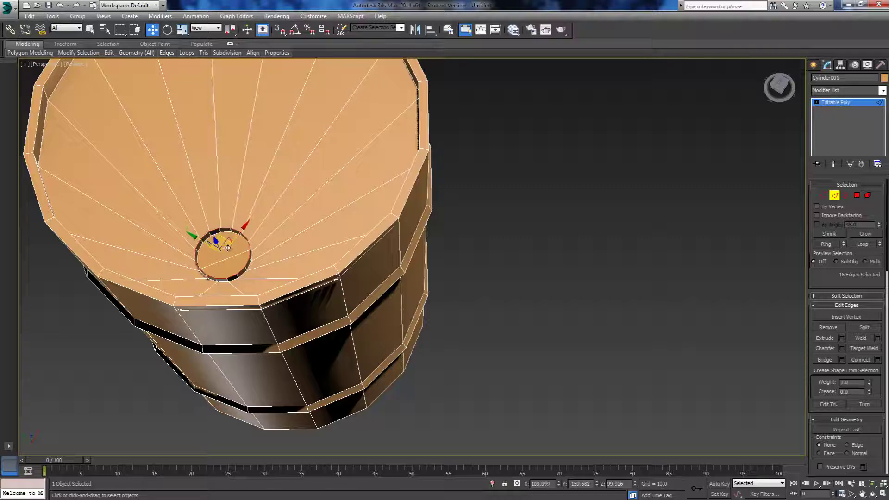
{"action": "left_click", "coordinate": [222, 277], "text": "alt"}
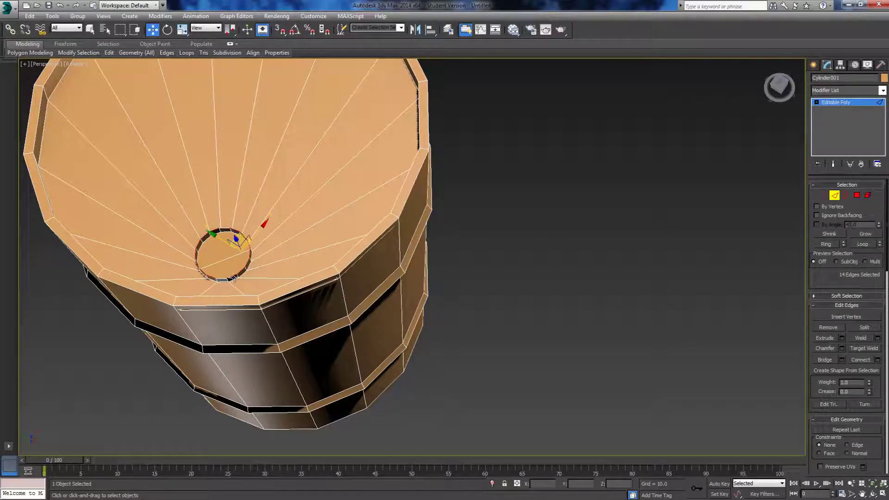
{"action": "left_click", "coordinate": [842, 359]}
{"action": "left_click", "coordinate": [423, 302]}
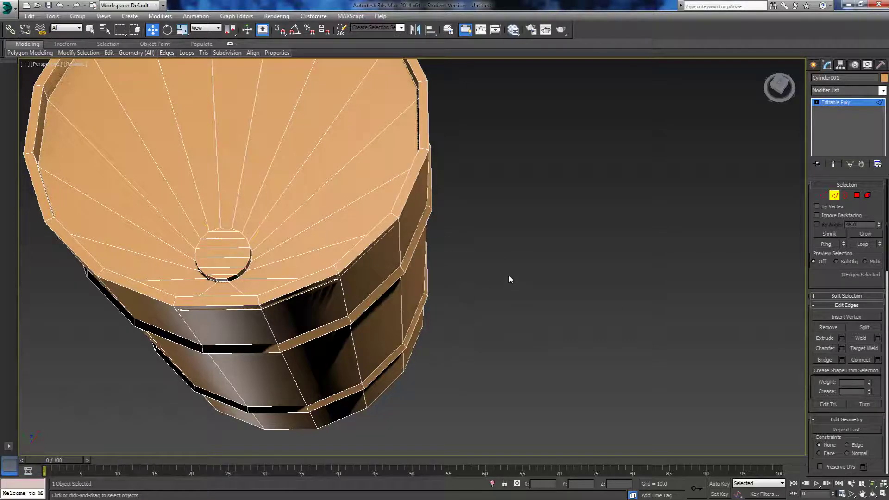
{"action": "scroll", "coordinate": [508, 276], "scroll_direction": "down", "scroll_amount": 8}
{"action": "middle_click_drag", "start_coordinate": [512, 239], "coordinate": [594, 227], "text": "alt"}
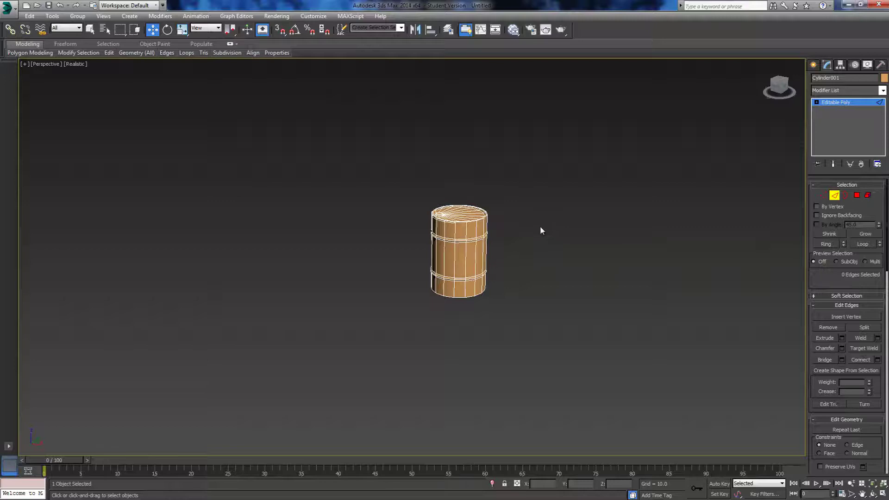
{"action": "middle_click_drag", "start_coordinate": [540, 230], "coordinate": [562, 259], "text": "alt"}
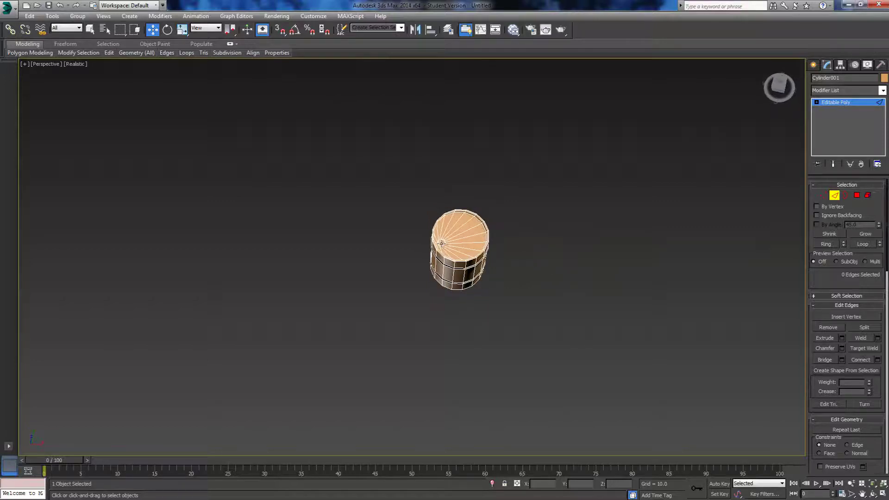
{"action": "scroll", "coordinate": [436, 241], "scroll_direction": "up", "scroll_amount": 6}
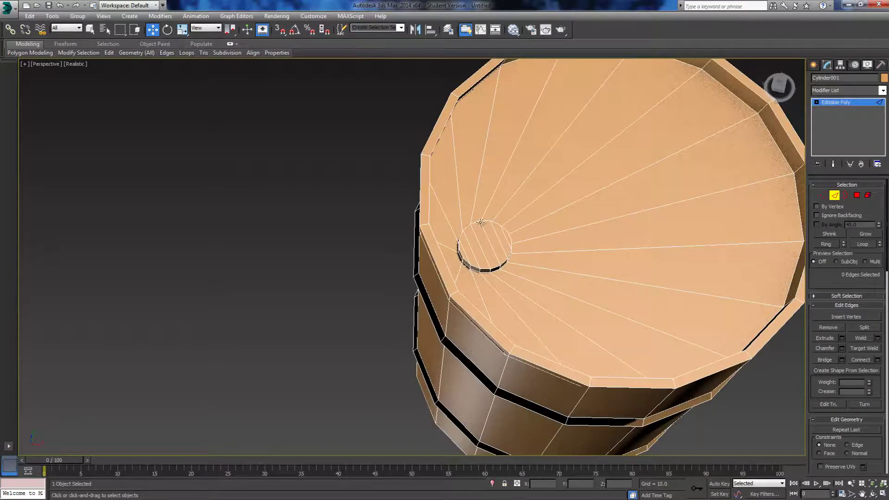
{"action": "scroll", "coordinate": [455, 234], "scroll_direction": "down", "scroll_amount": 10}
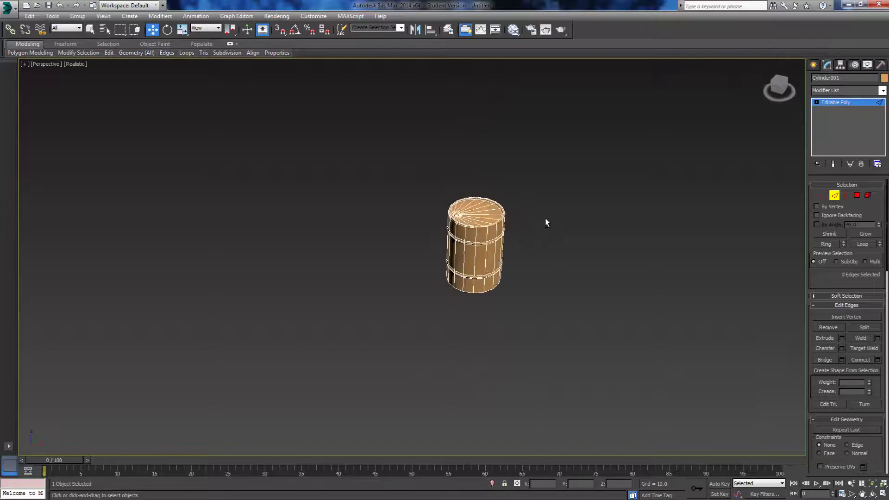